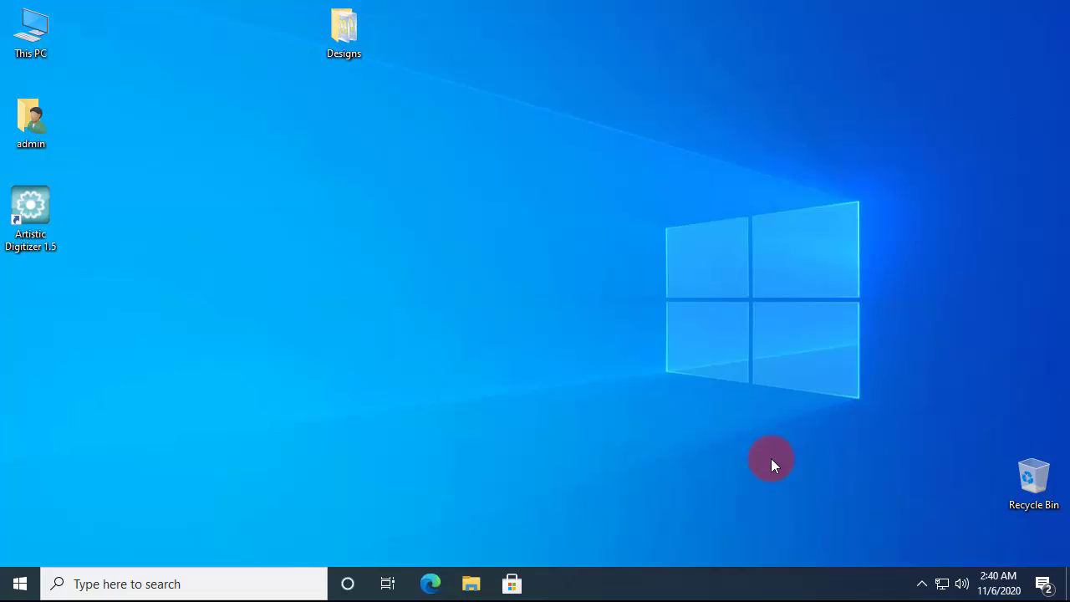
# Step: Join the secured Edge A2-9A-8C Wi-Fi network with its security key, allowing PC discoverability
pyautogui.click(943, 584)
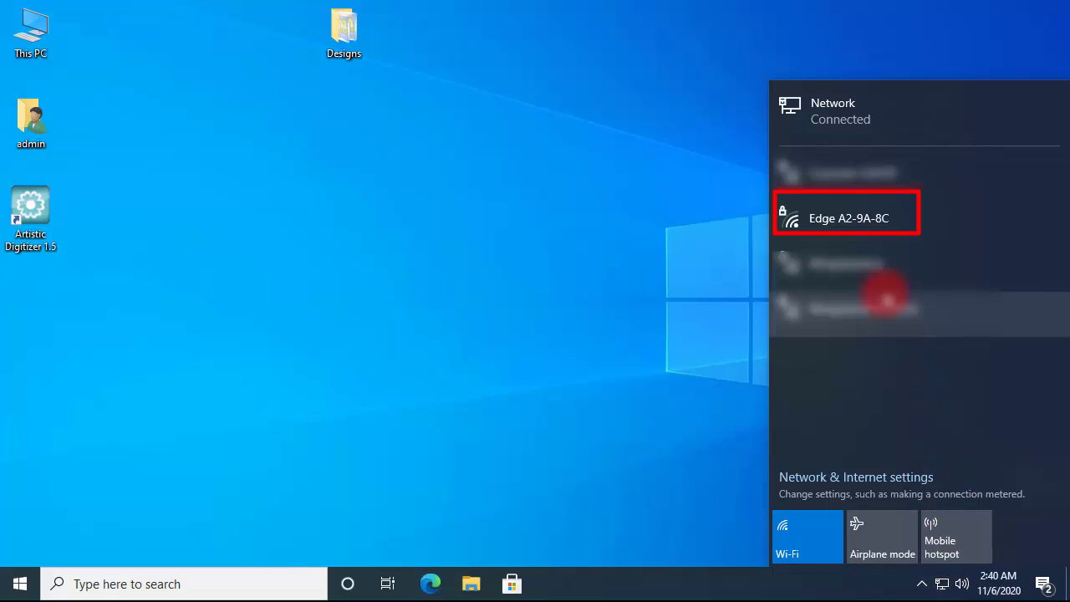
pyautogui.click(867, 218)
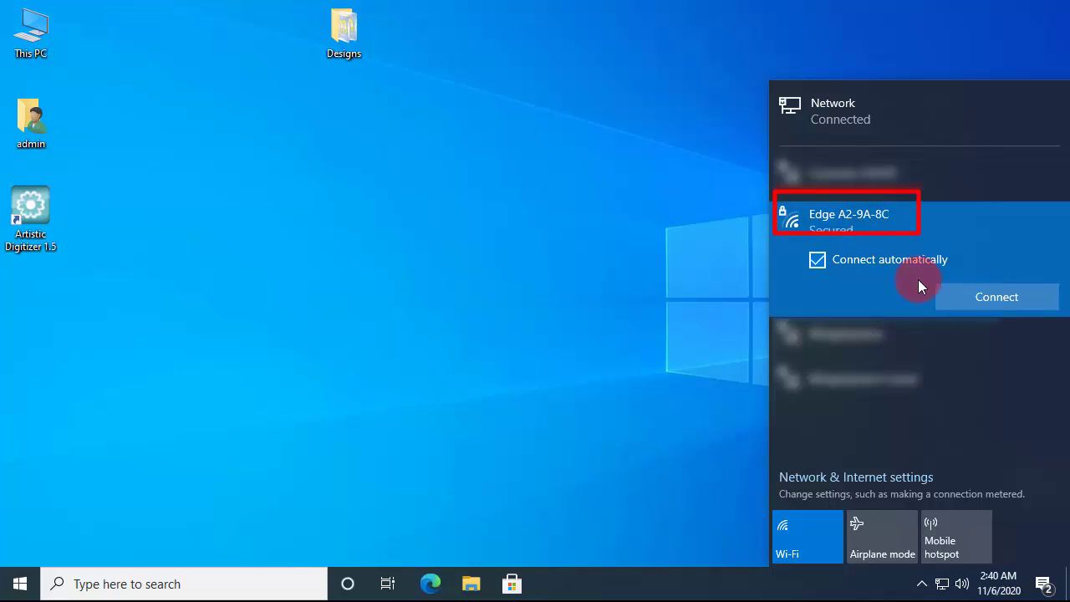
pyautogui.click(984, 297)
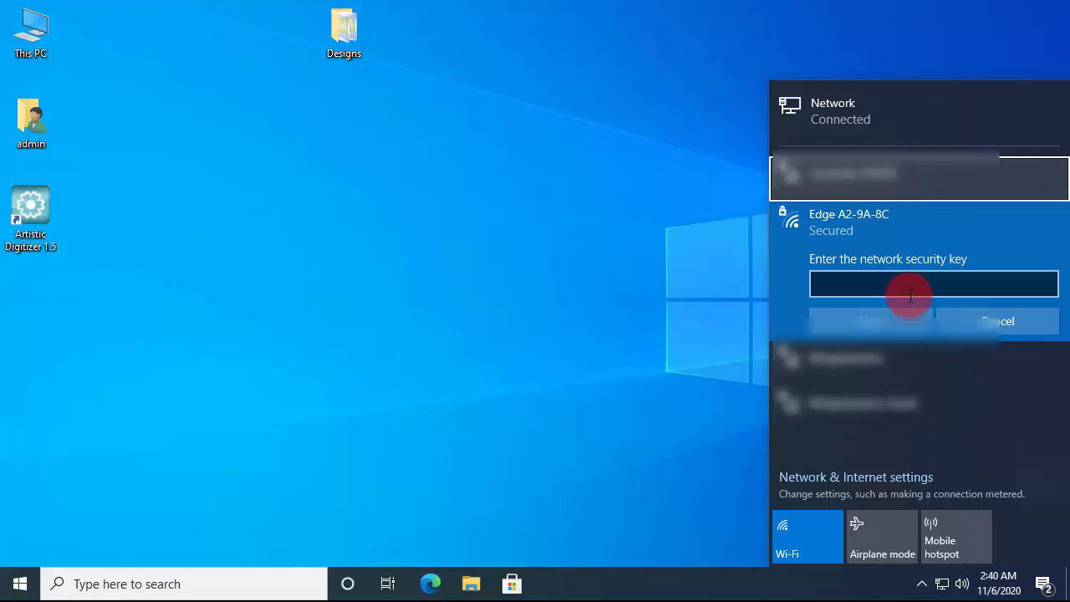
pyautogui.click(911, 286)
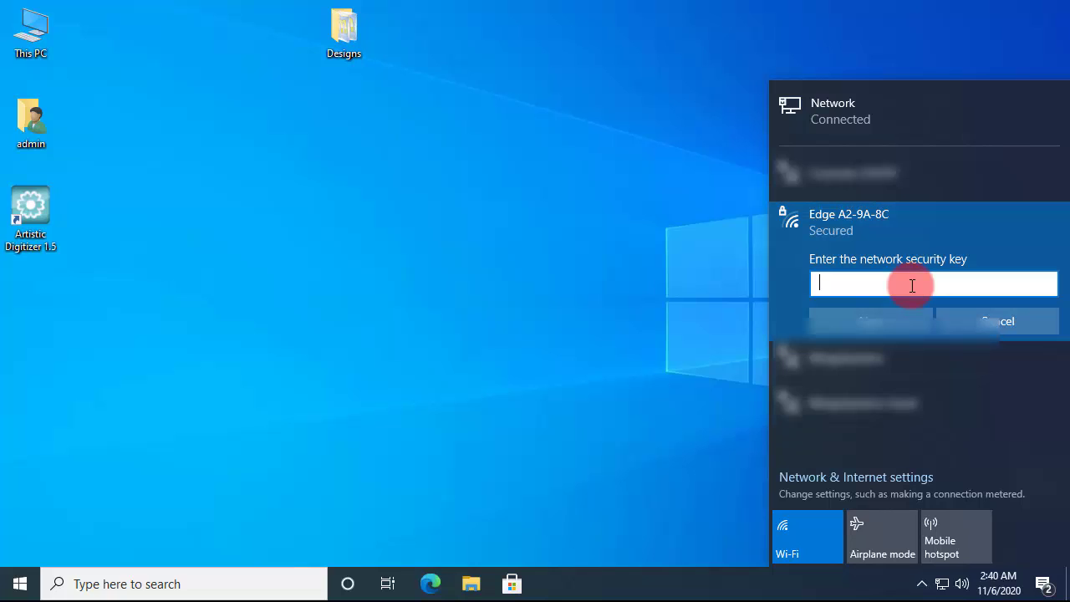
pyautogui.click(911, 320)
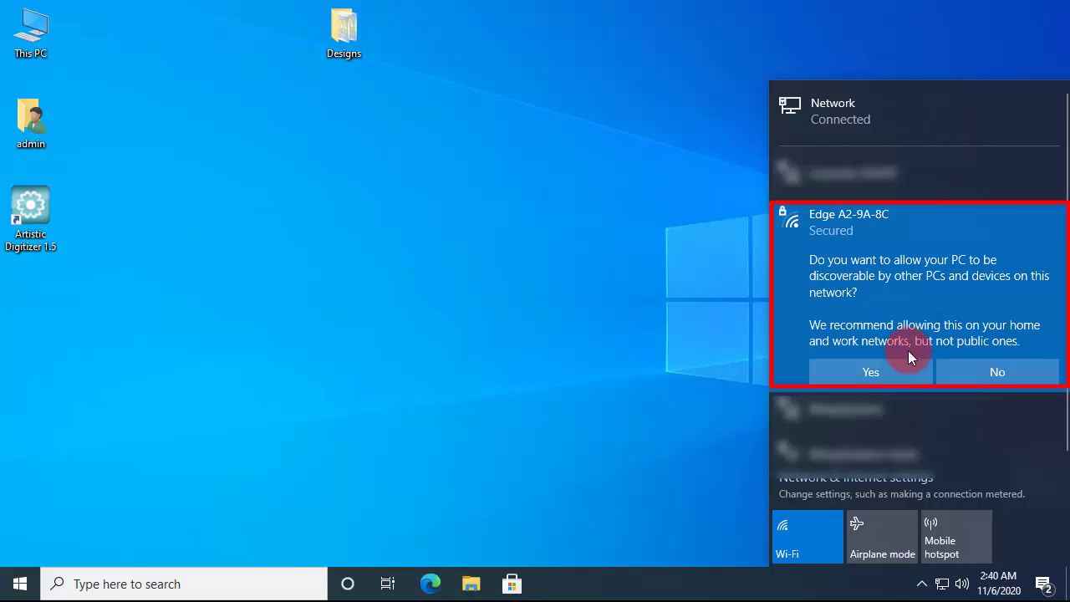
pyautogui.click(895, 375)
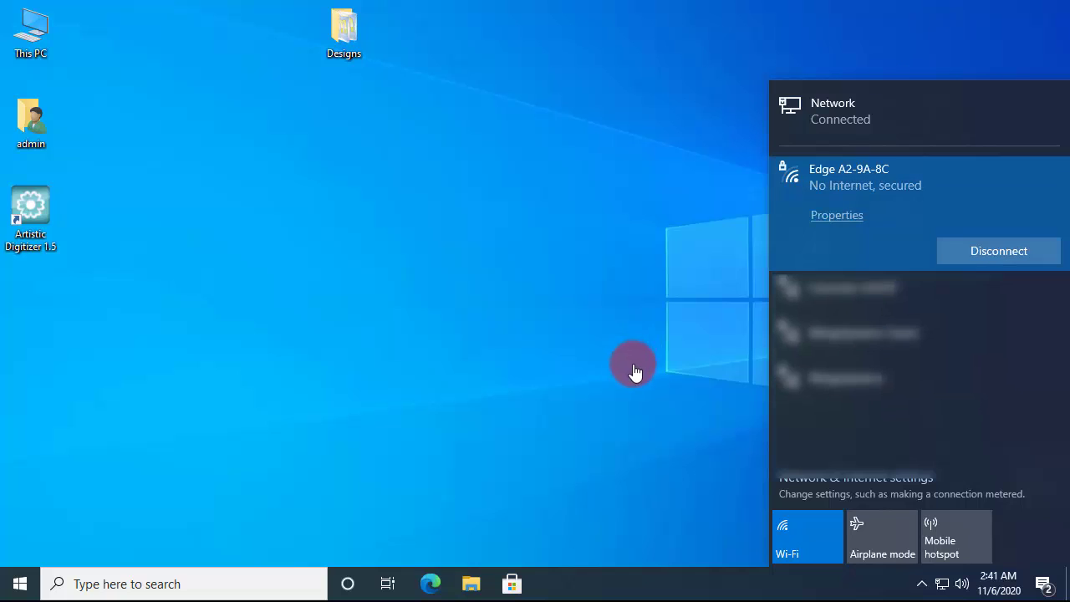
pyautogui.click(698, 374)
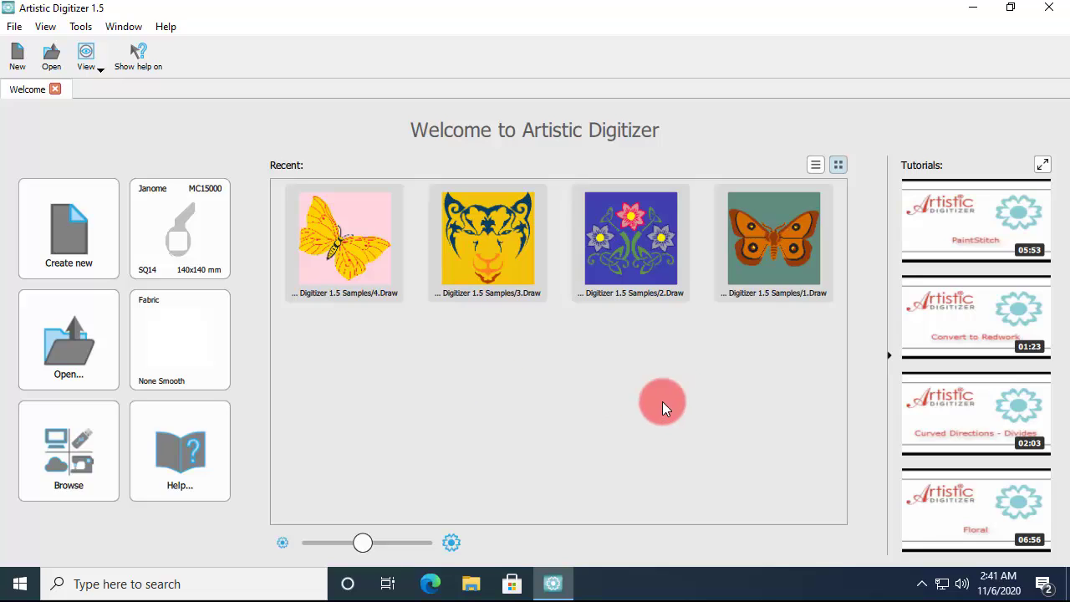
# Step: Start a new blank design with the Cut technique enabled
pyautogui.click(82, 237)
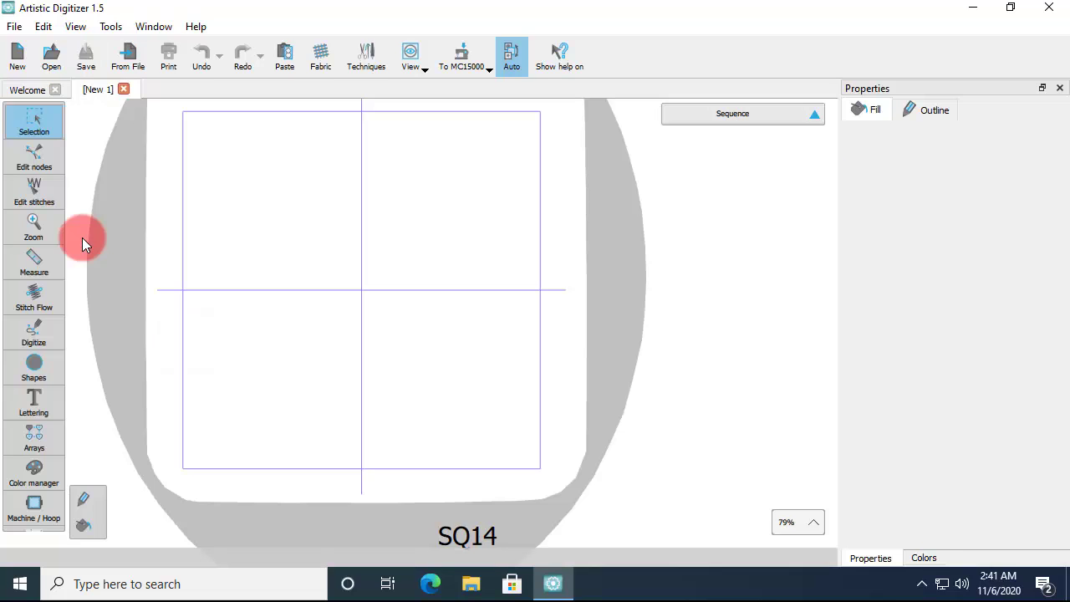
pyautogui.click(366, 60)
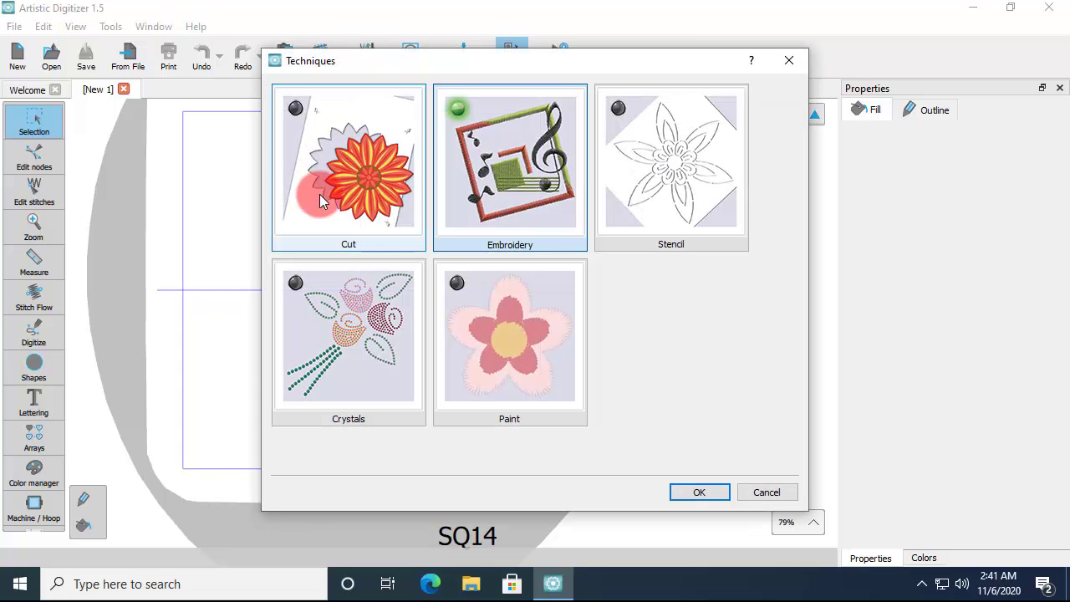
pyautogui.click(320, 194)
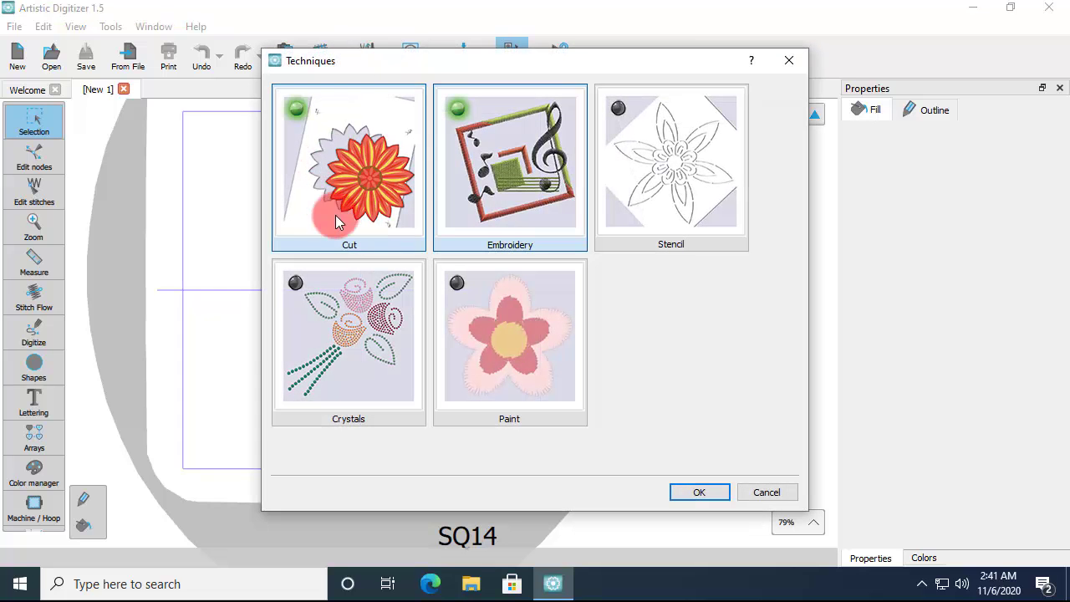
pyautogui.click(690, 492)
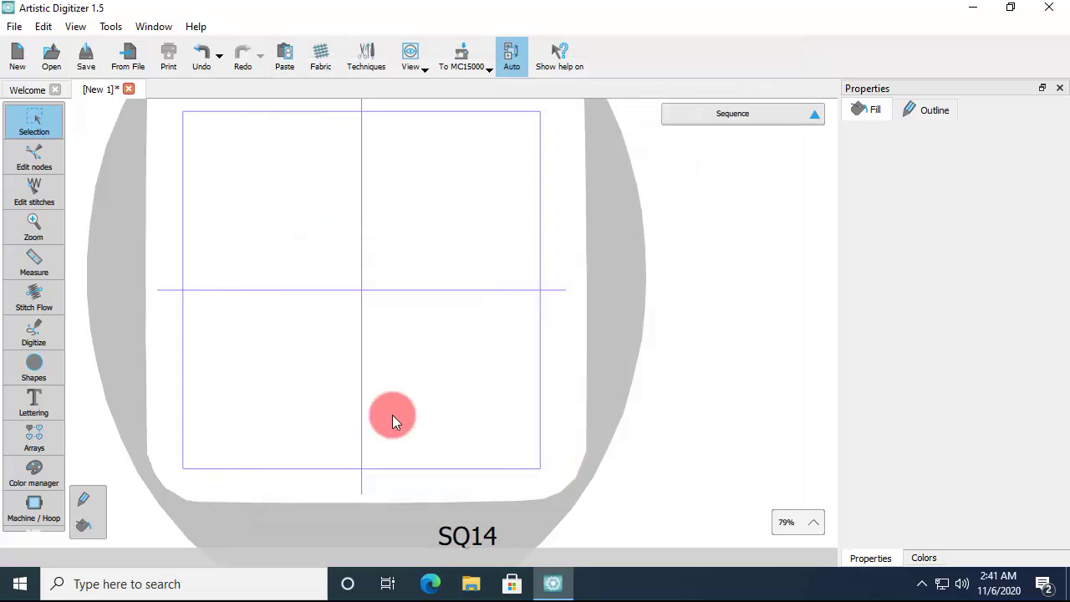
# Step: Draw an ellipse near the hoop centre and set its outline type to Cut
pyautogui.click(34, 368)
pyautogui.click(77, 360)
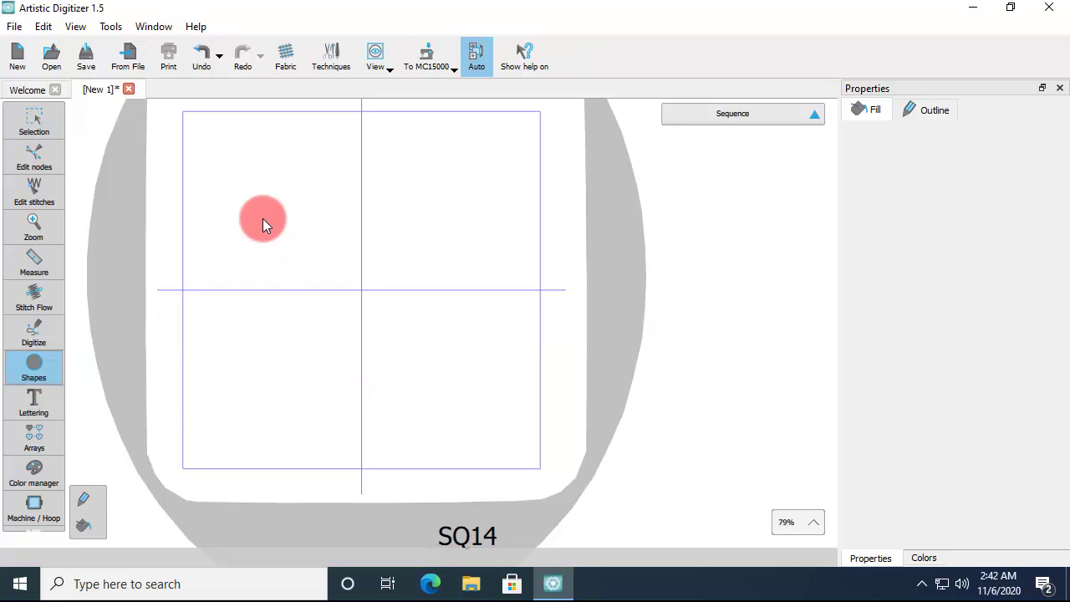
pyautogui.moveTo(263, 218); pyautogui.dragTo(441, 360)
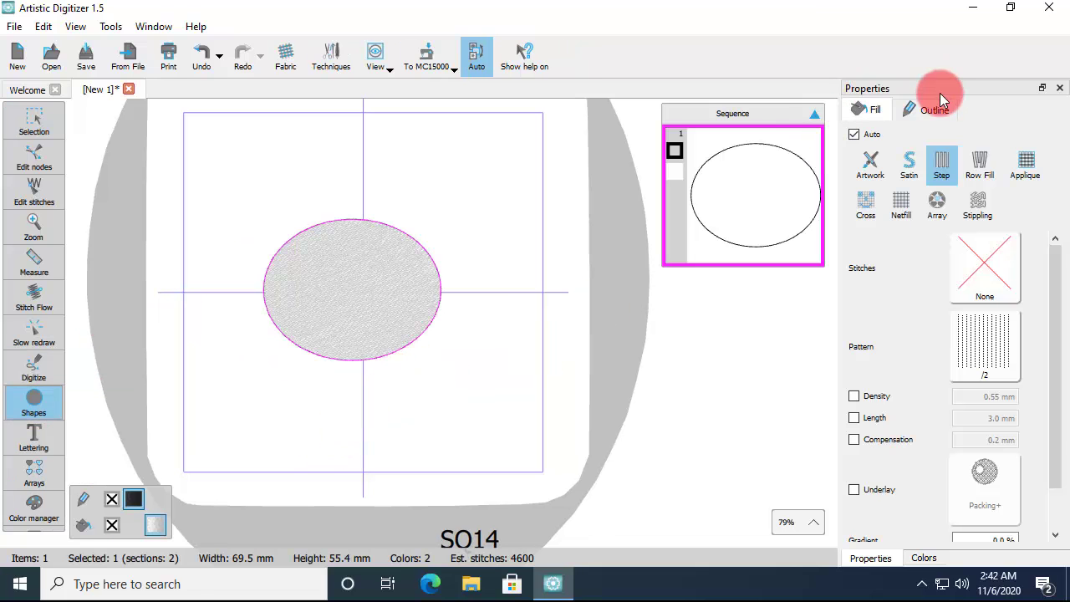
pyautogui.click(930, 109)
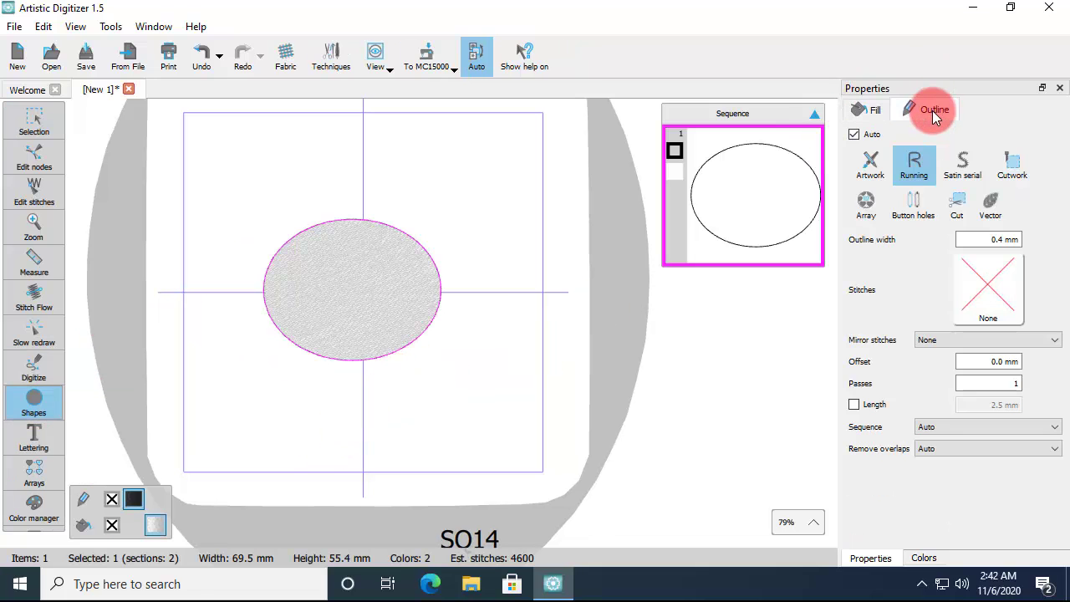
pyautogui.click(960, 209)
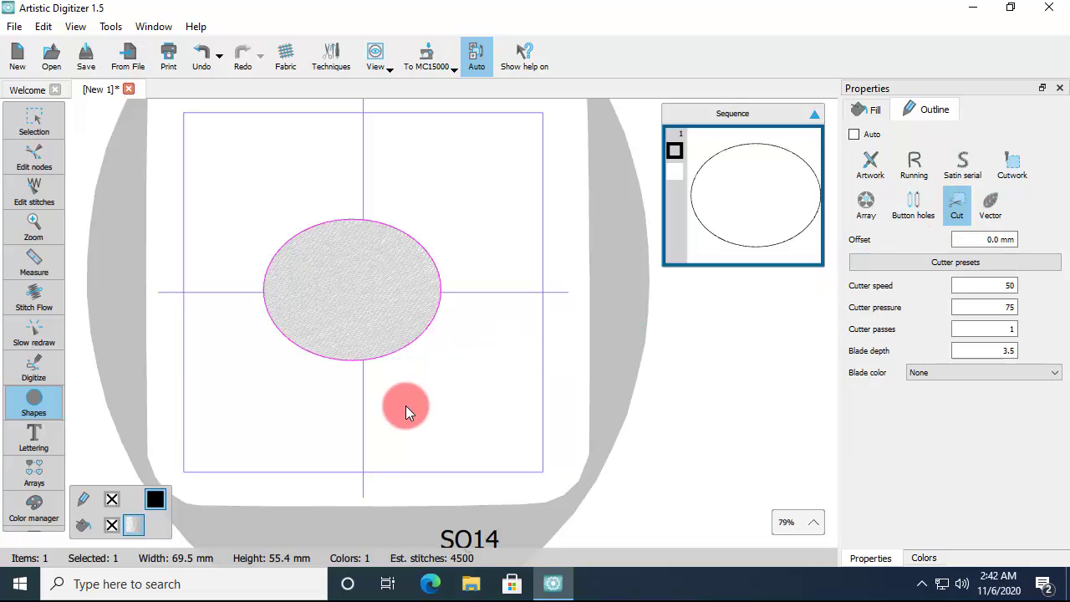
# Step: Export the design to cutters, refresh the list, and connect to the Wi-Fi edge A2-9A-8C cutter
pyautogui.click(14, 26)
pyautogui.moveTo(43, 165)
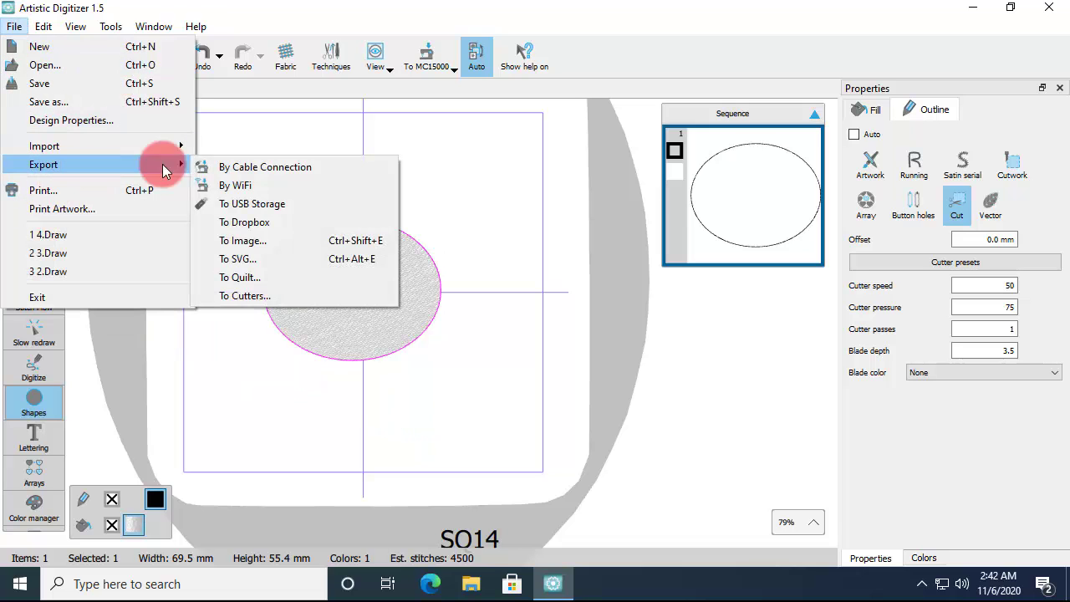
pyautogui.click(286, 297)
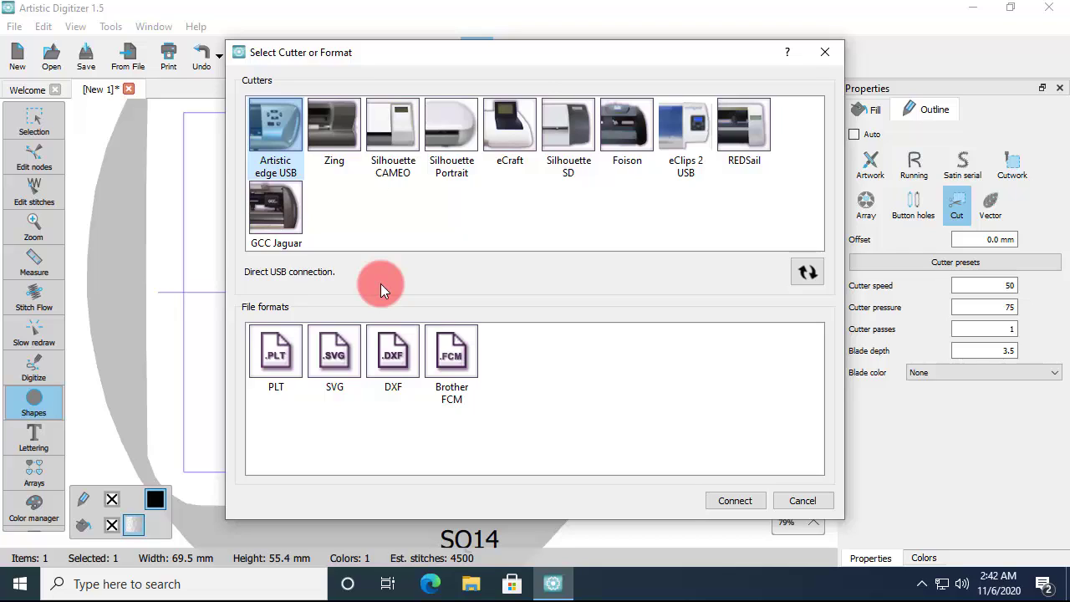
pyautogui.click(808, 272)
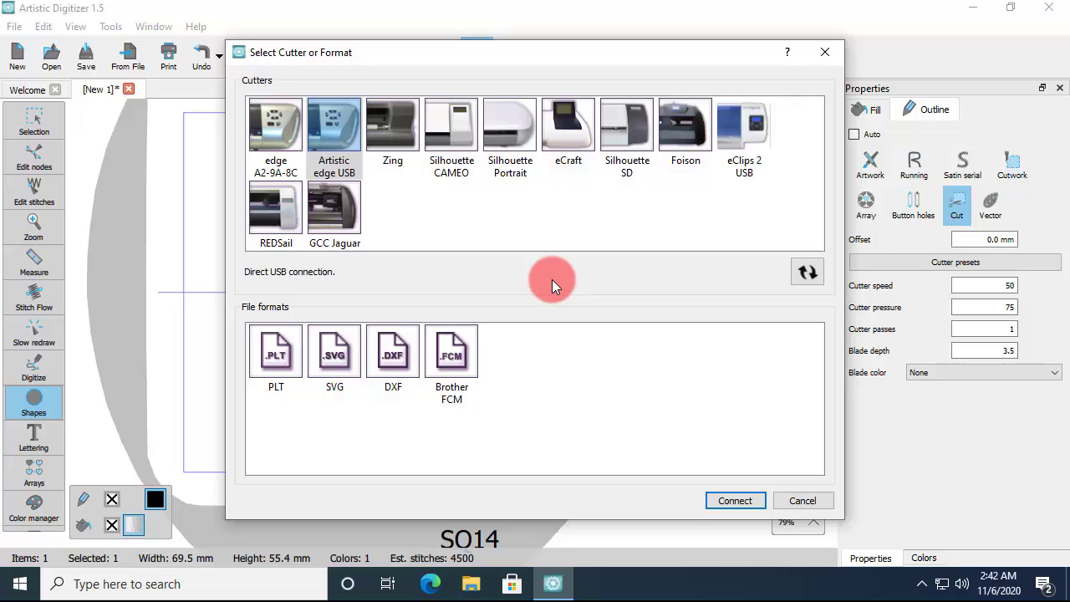
pyautogui.click(276, 129)
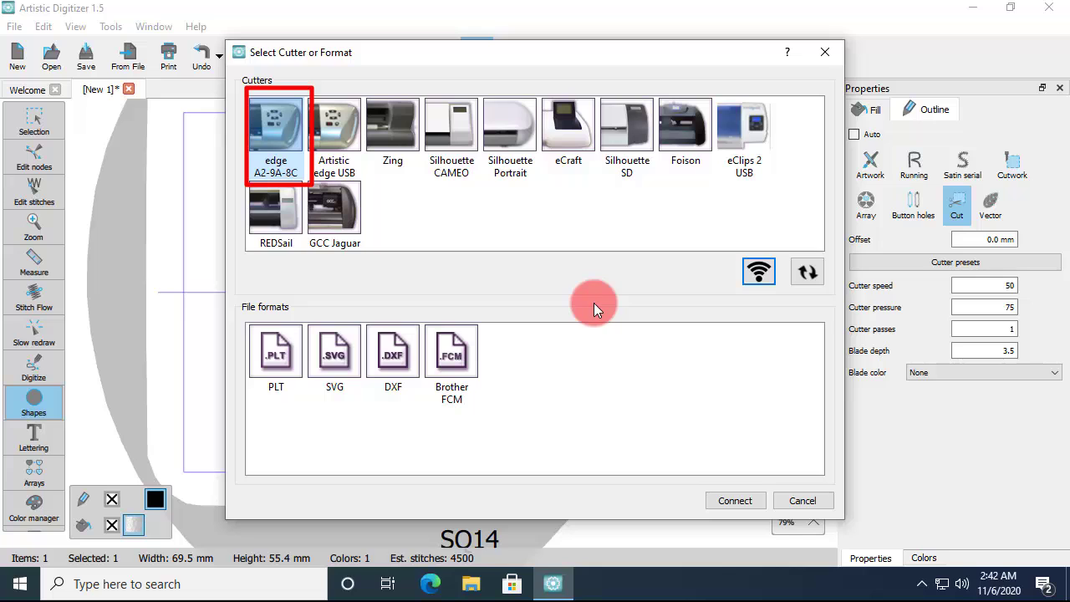
pyautogui.click(731, 500)
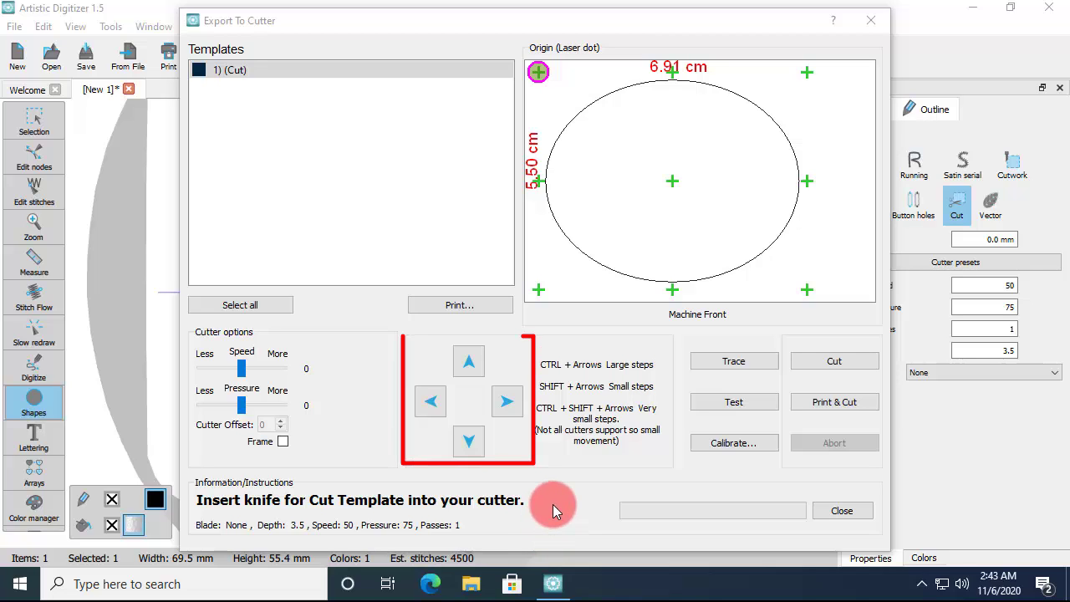
# Step: Jog the cutter head up and right, set the cut origin to bottom-left, and close the export window
pyautogui.click(468, 361)
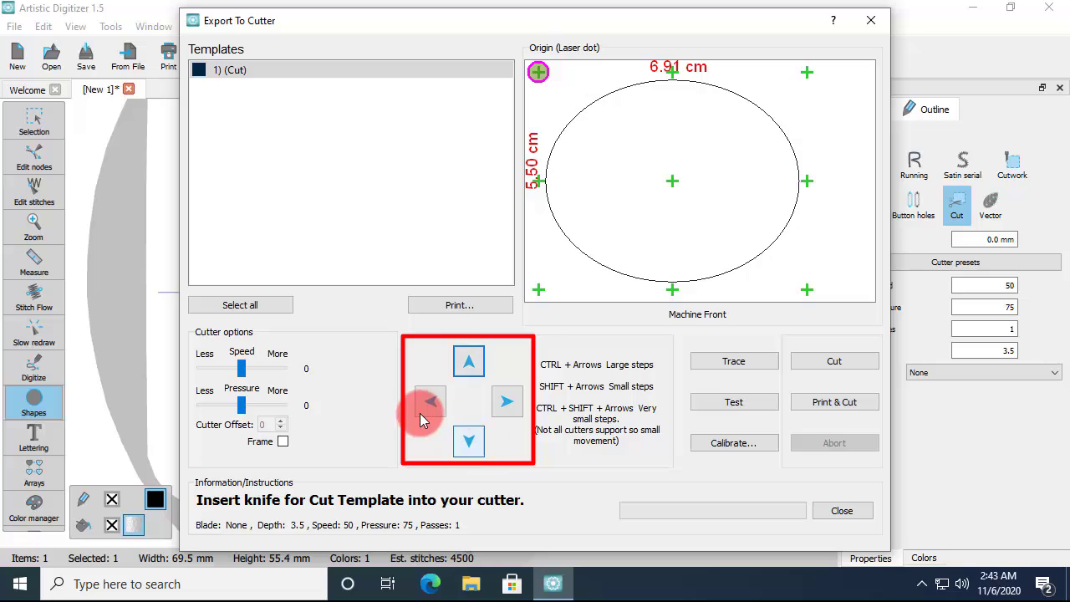
pyautogui.click(506, 405)
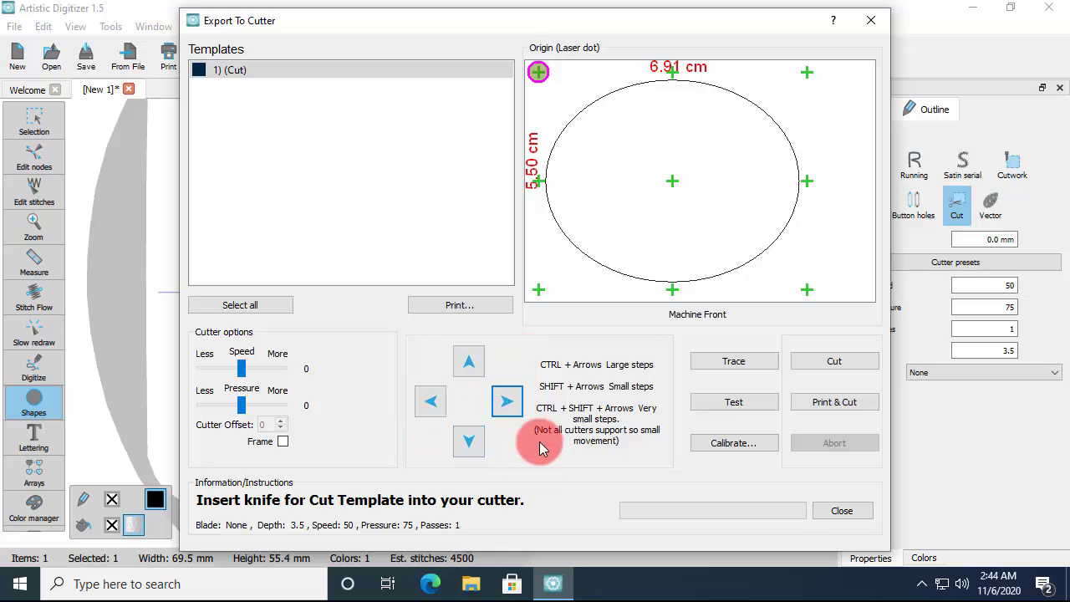
pyautogui.click(323, 69)
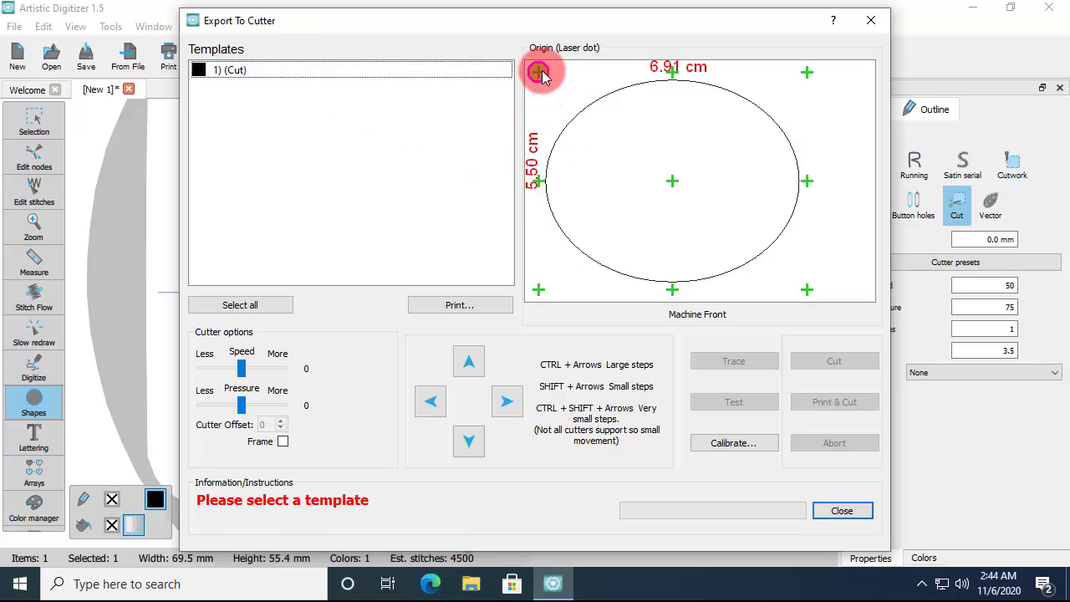
pyautogui.click(299, 70)
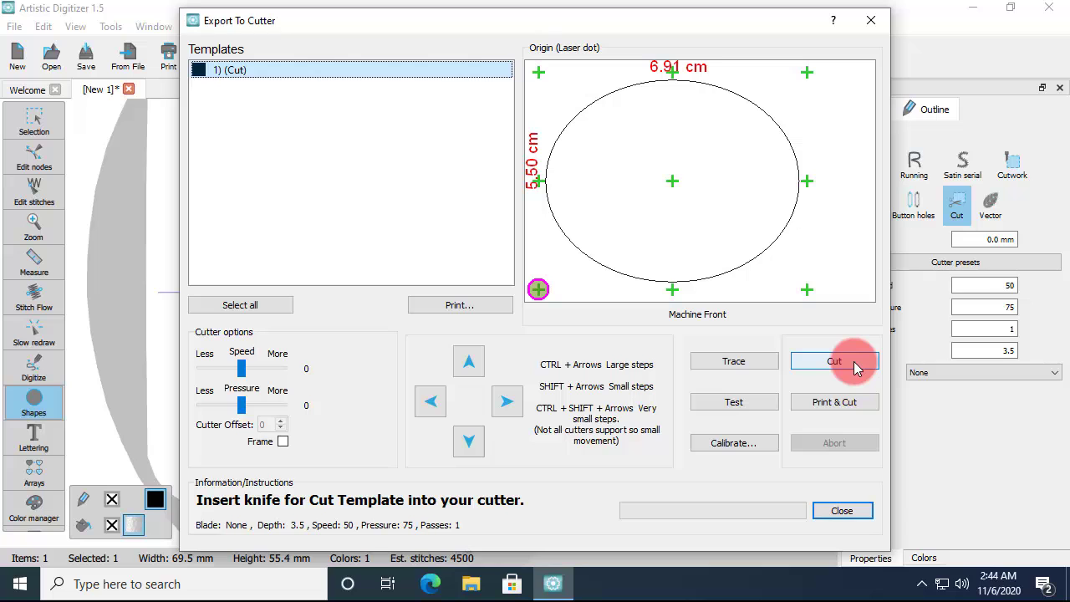
pyautogui.click(842, 510)
pyautogui.click(14, 26)
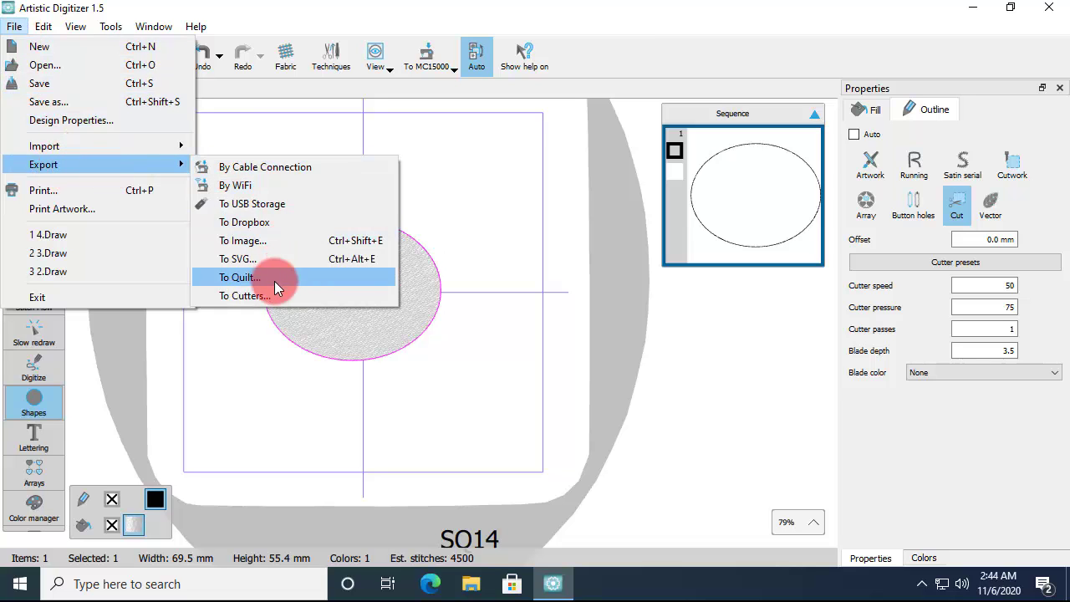
# Step: Set the edge A2-9A-8C cutter to Client mode on the local access point with its password, dismissing the warning
pyautogui.click(278, 296)
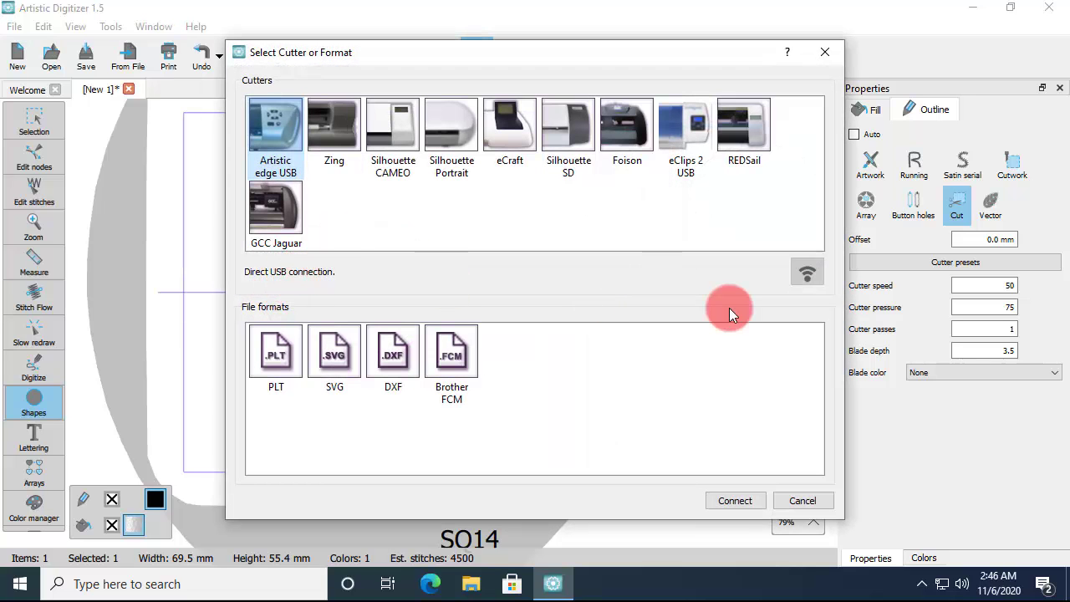
pyautogui.click(276, 129)
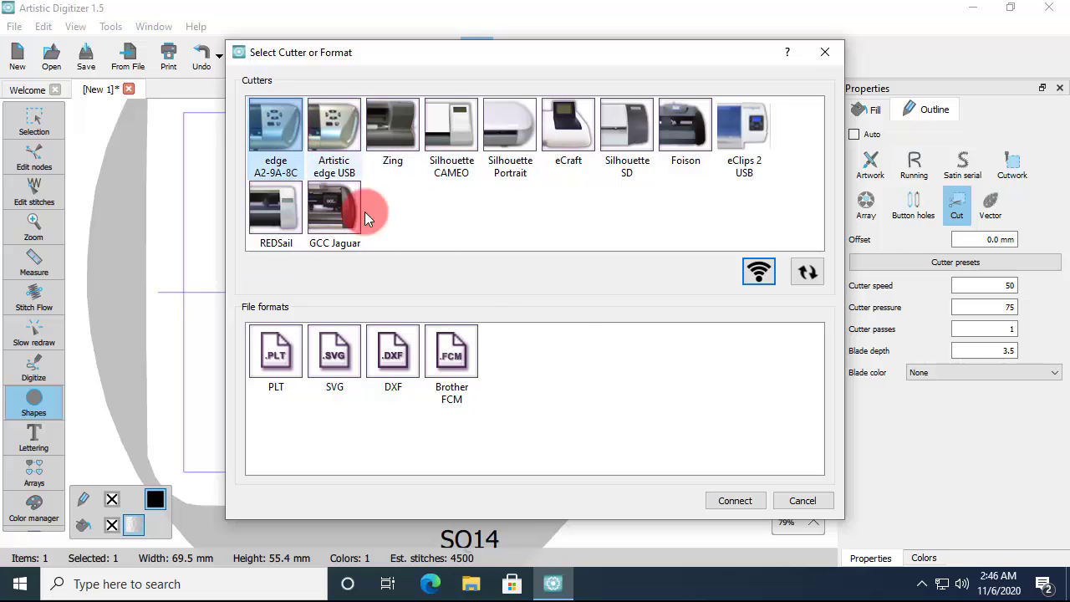
pyautogui.click(762, 276)
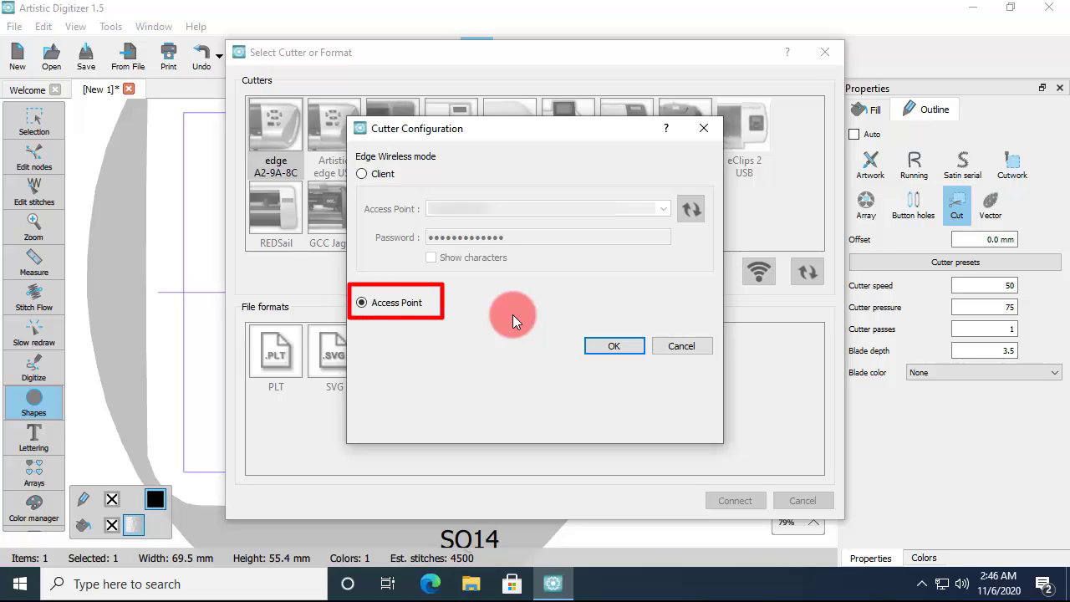
pyautogui.click(373, 175)
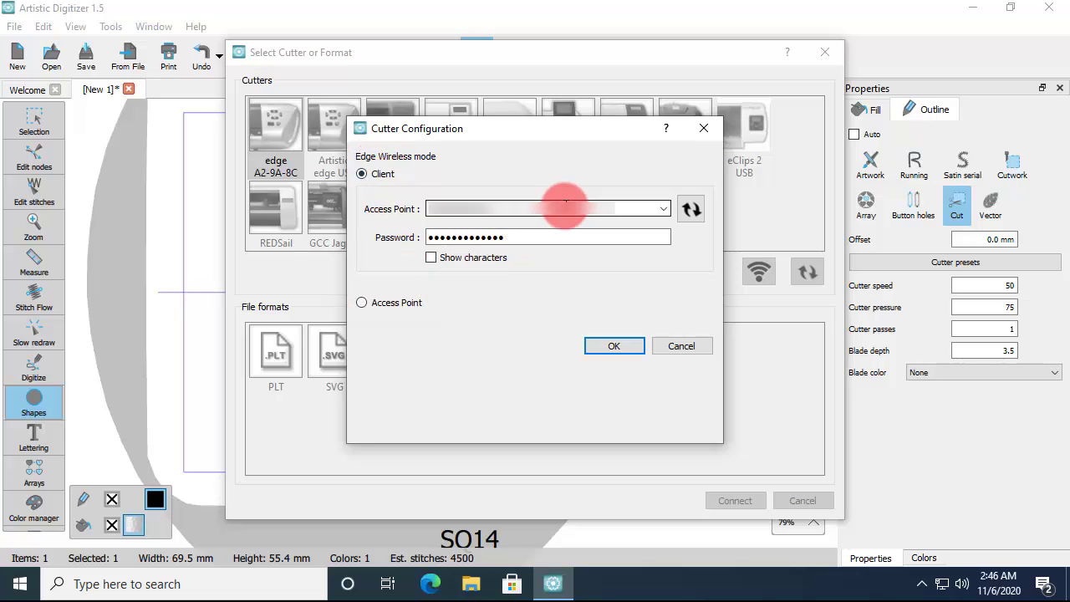
pyautogui.click(665, 210)
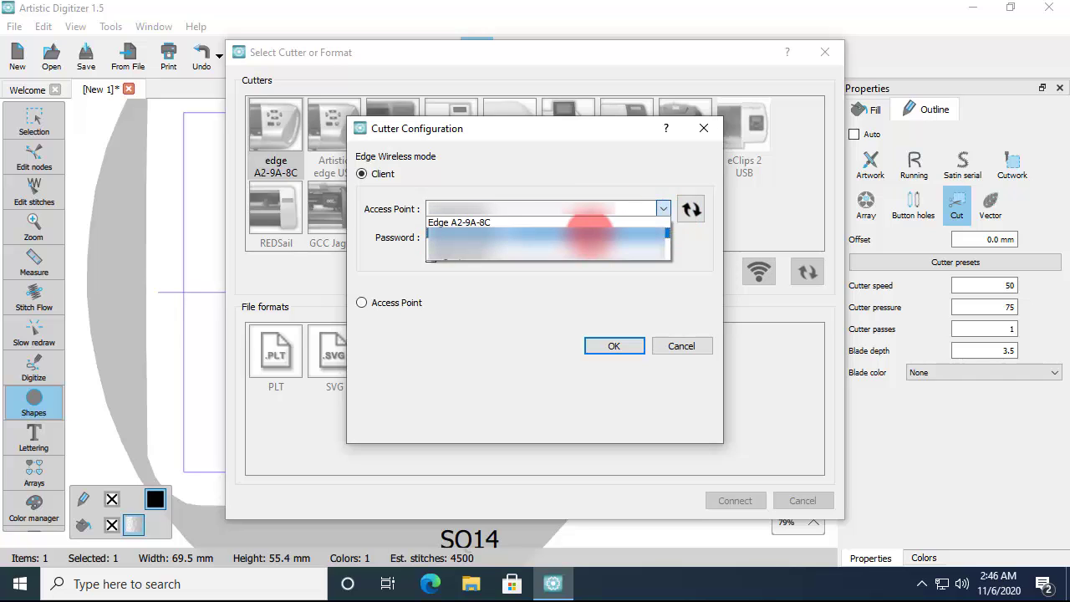
pyautogui.click(585, 233)
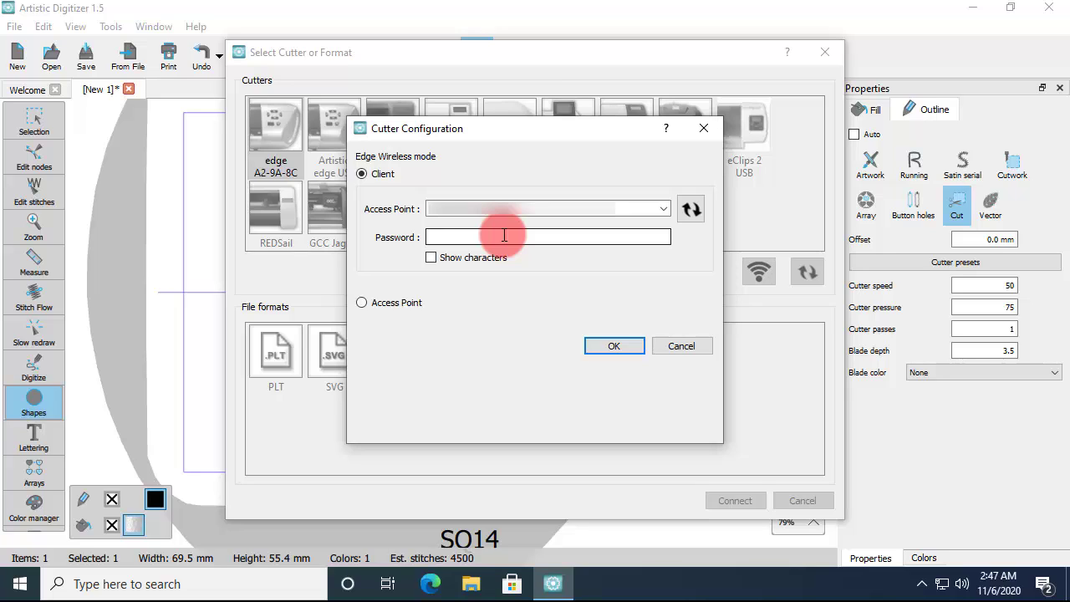
pyautogui.write('*****')
pyautogui.write('••')
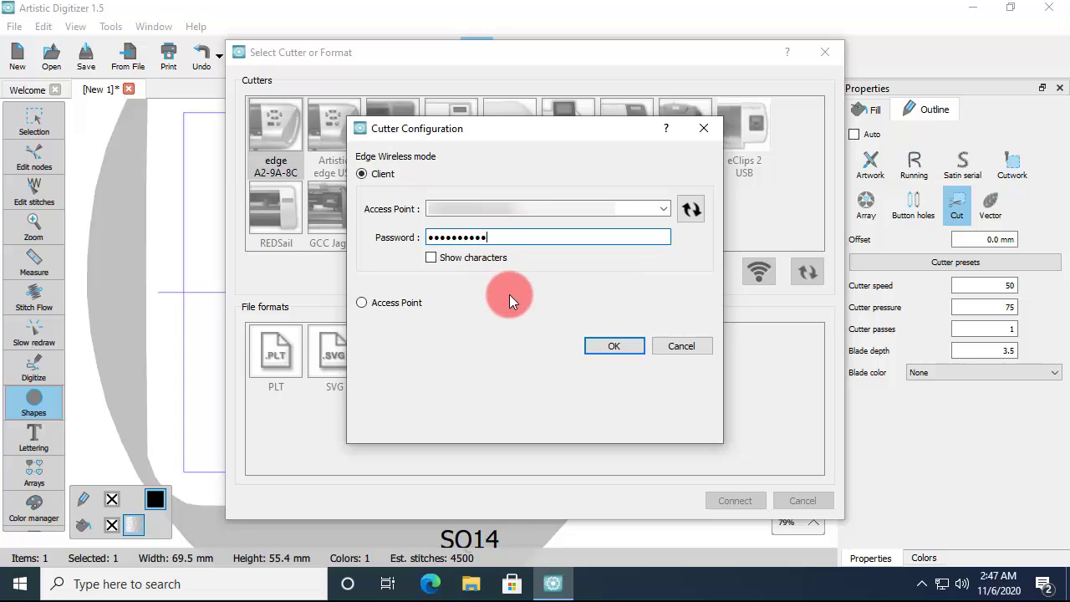
pyautogui.click(614, 346)
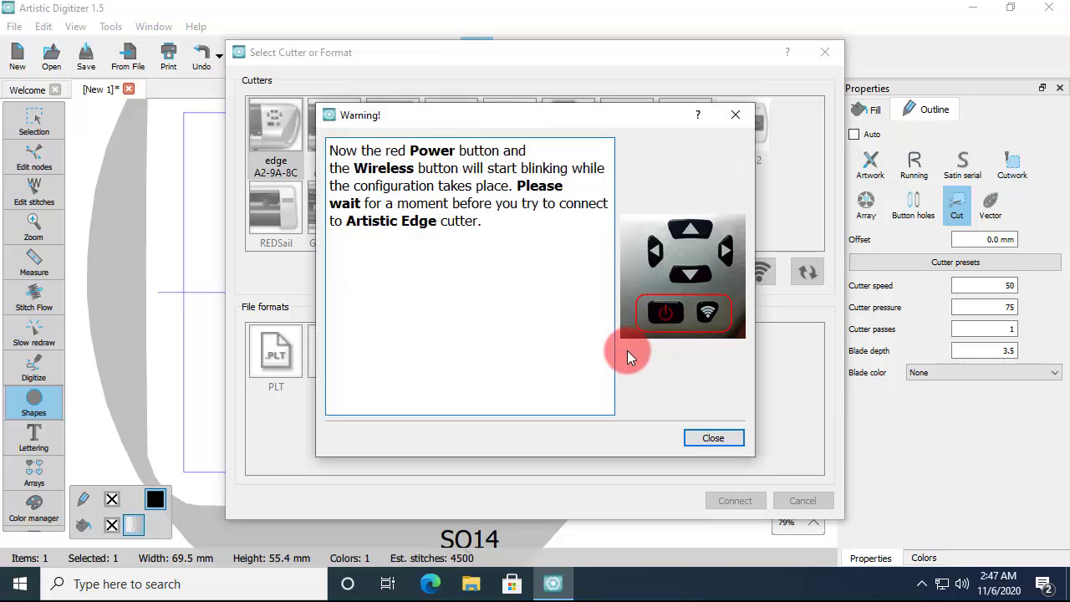
pyautogui.click(741, 438)
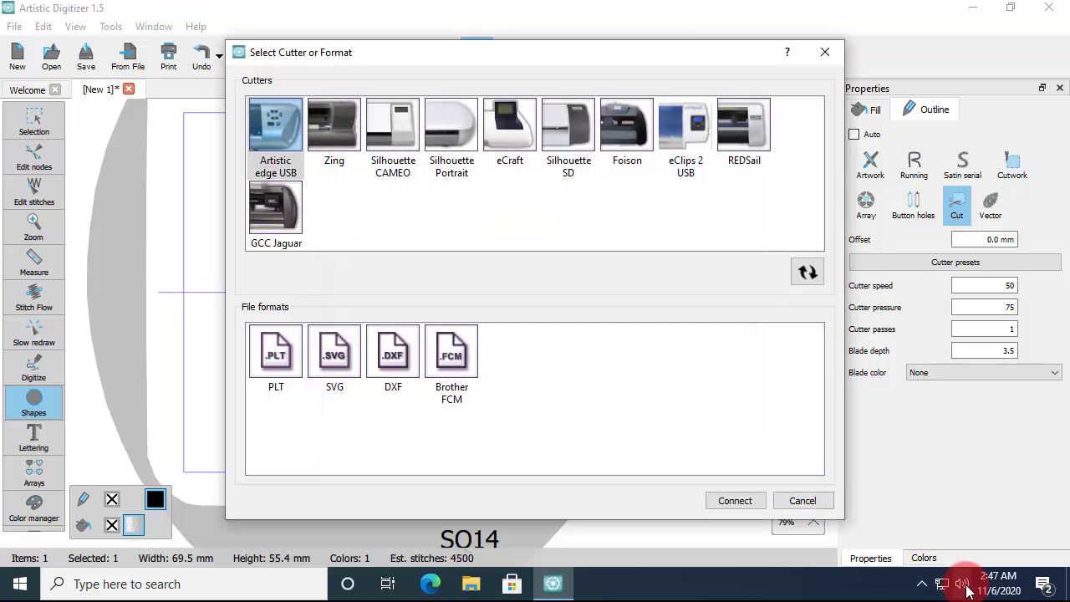
# Step: Join the chosen local Wi-Fi network using its security key and allow PC discoverability
pyautogui.click(943, 584)
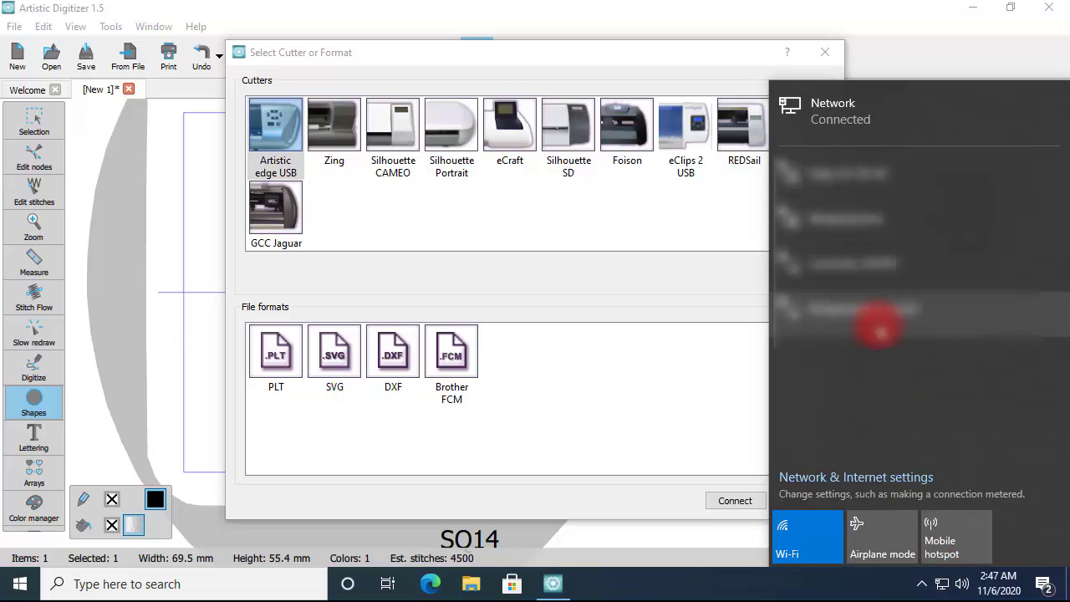
pyautogui.click(880, 332)
pyautogui.click(953, 386)
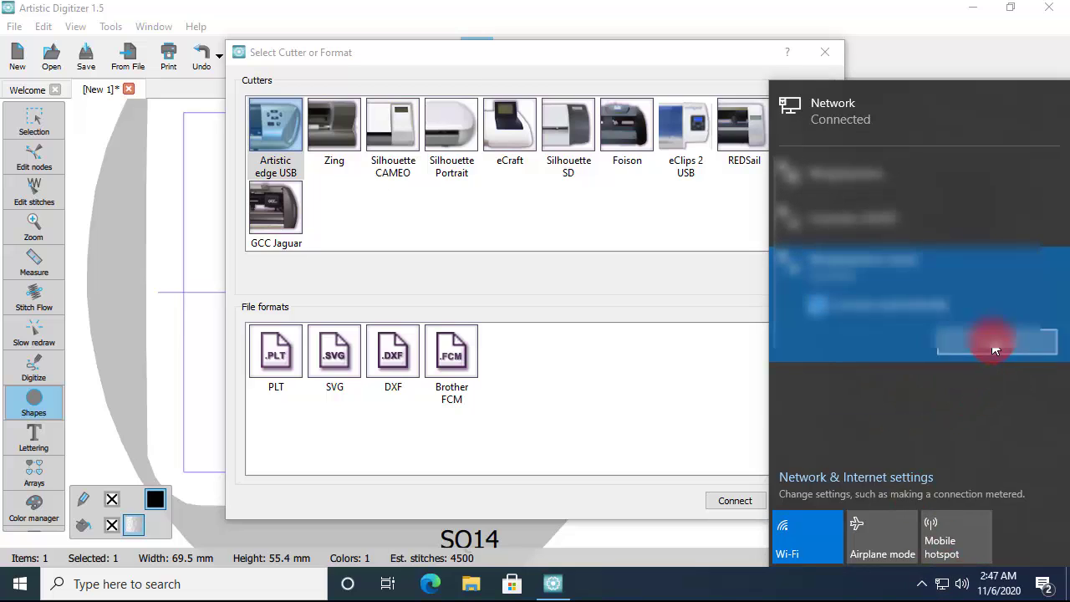
pyautogui.click(805, 329)
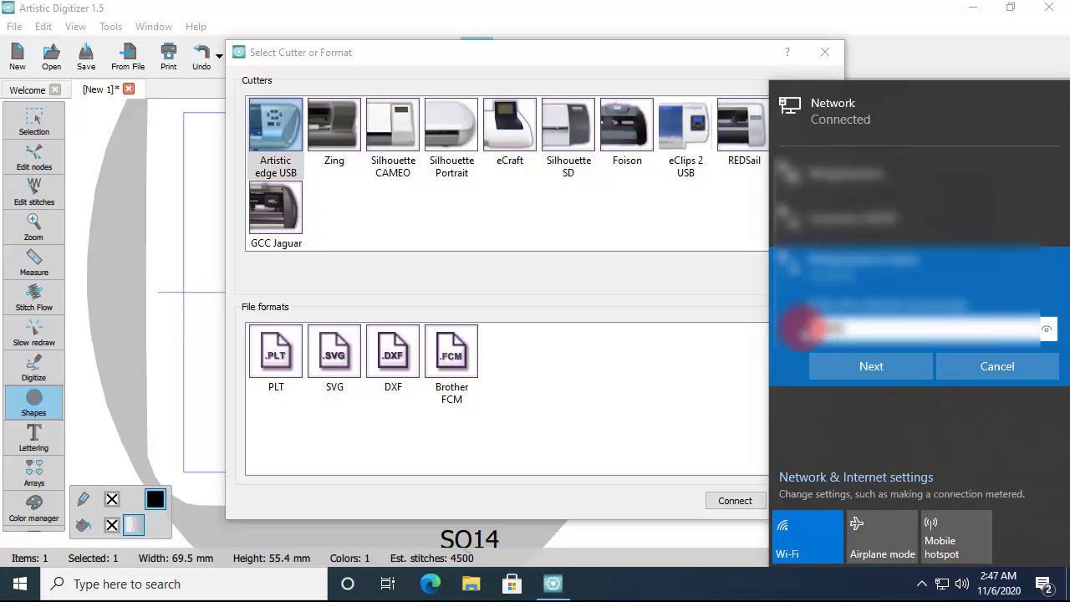
pyautogui.click(882, 364)
pyautogui.click(912, 425)
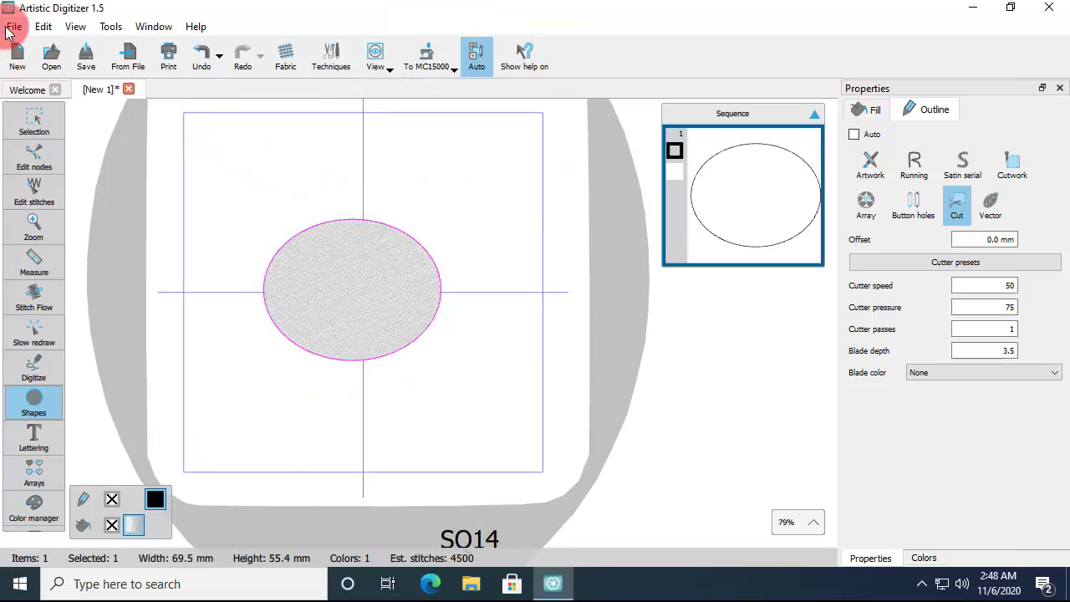
# Step: Reopen File > Export > To Cutters and refresh the detected cutter list
pyautogui.click(14, 27)
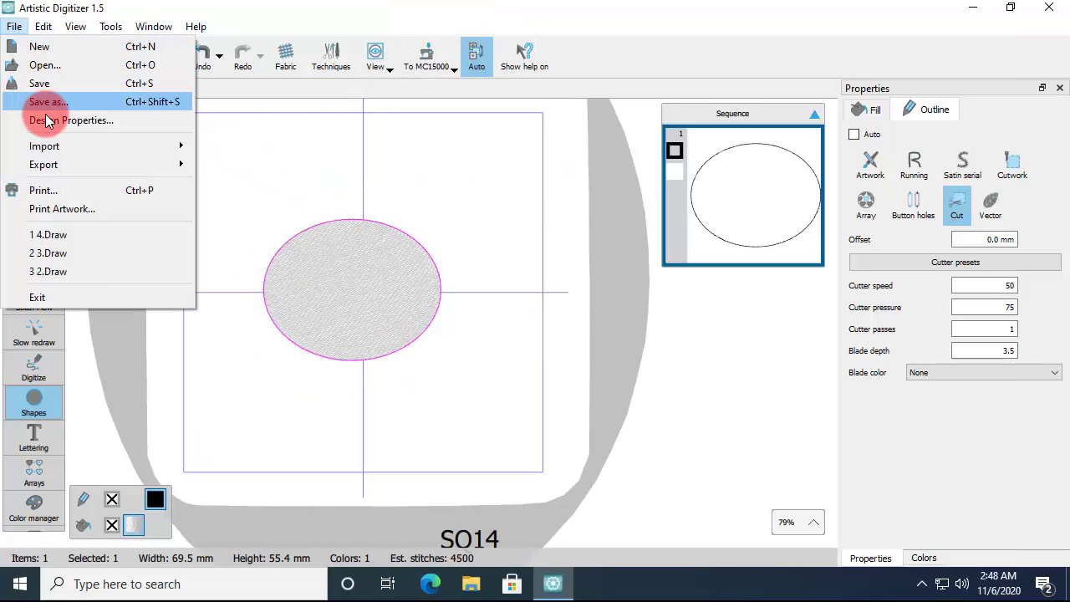
pyautogui.moveTo(44, 165)
pyautogui.click(273, 296)
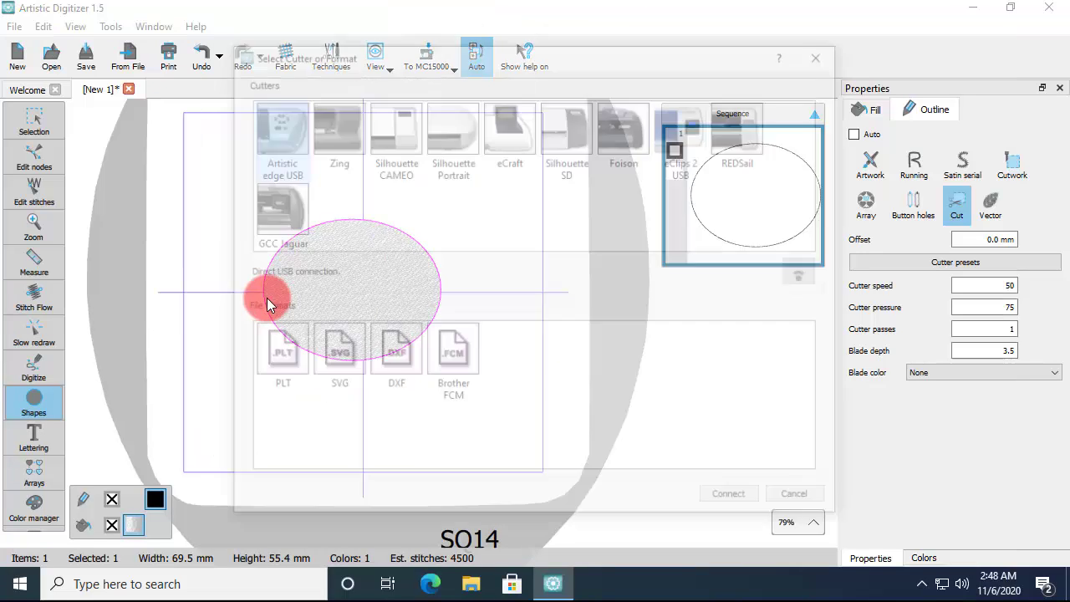
pyautogui.click(805, 273)
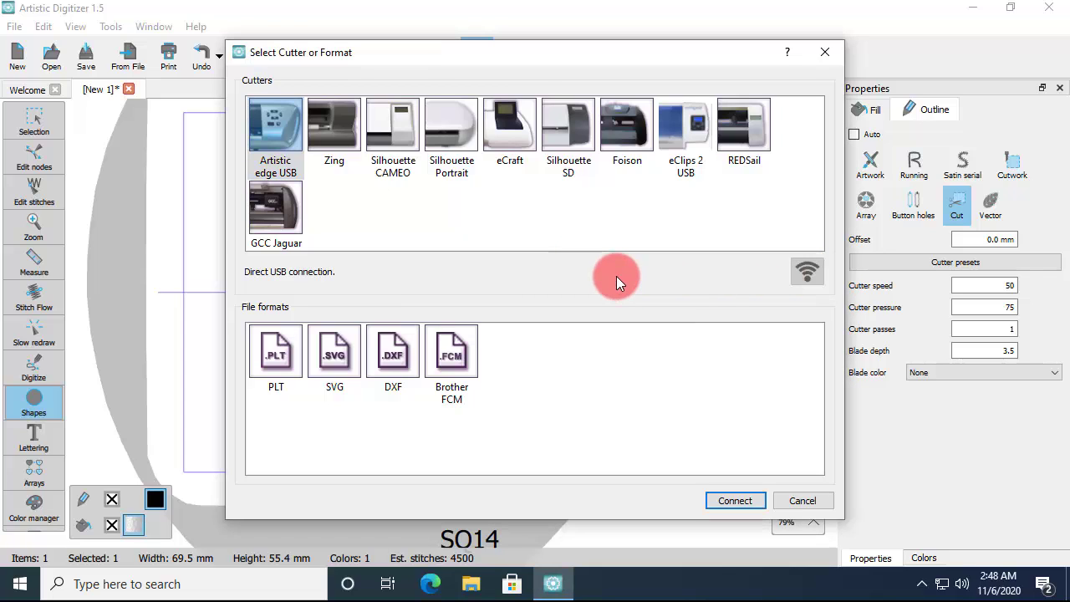